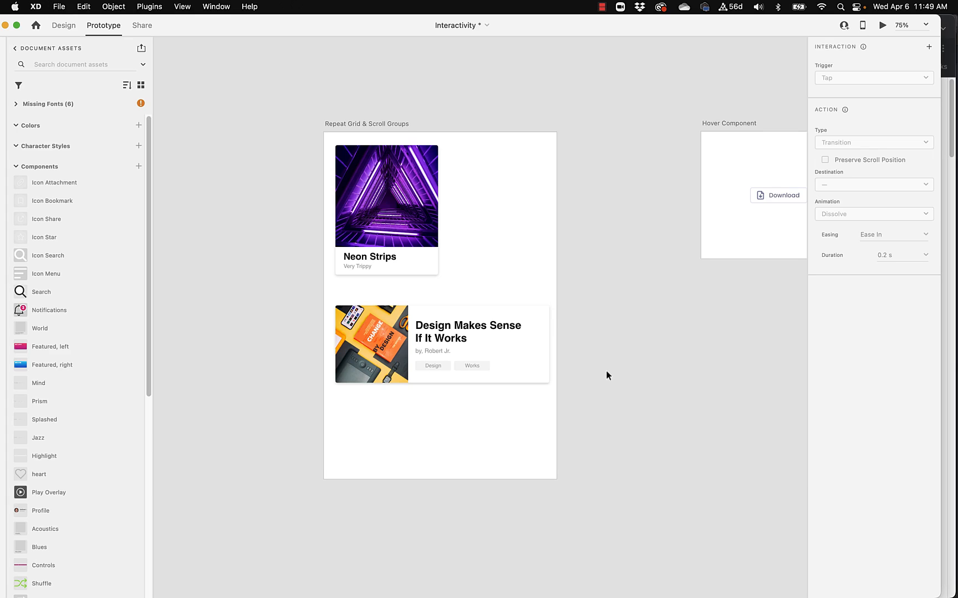
scroll(606, 371, down, 1)
click(388, 205)
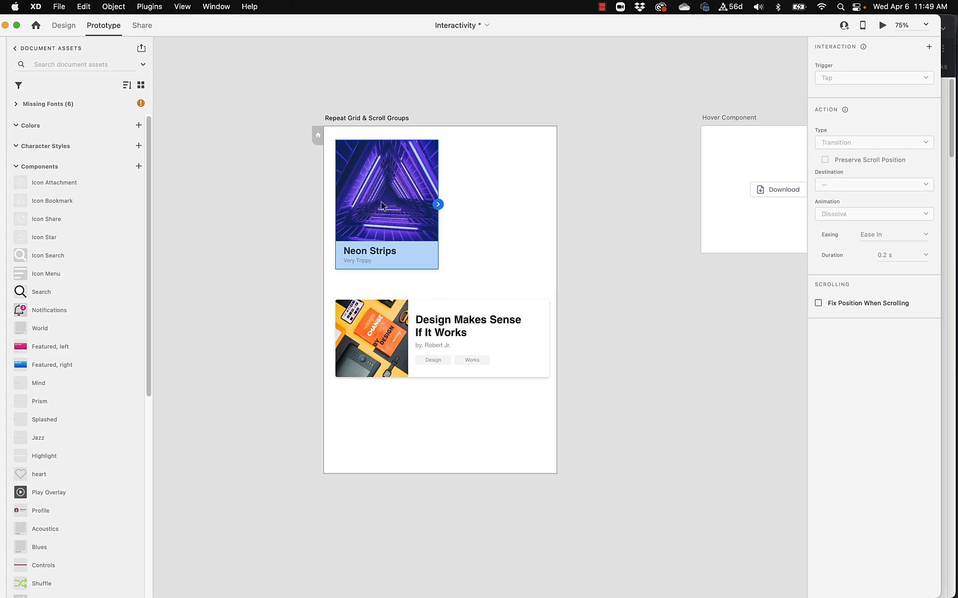
click(409, 365)
click(214, 330)
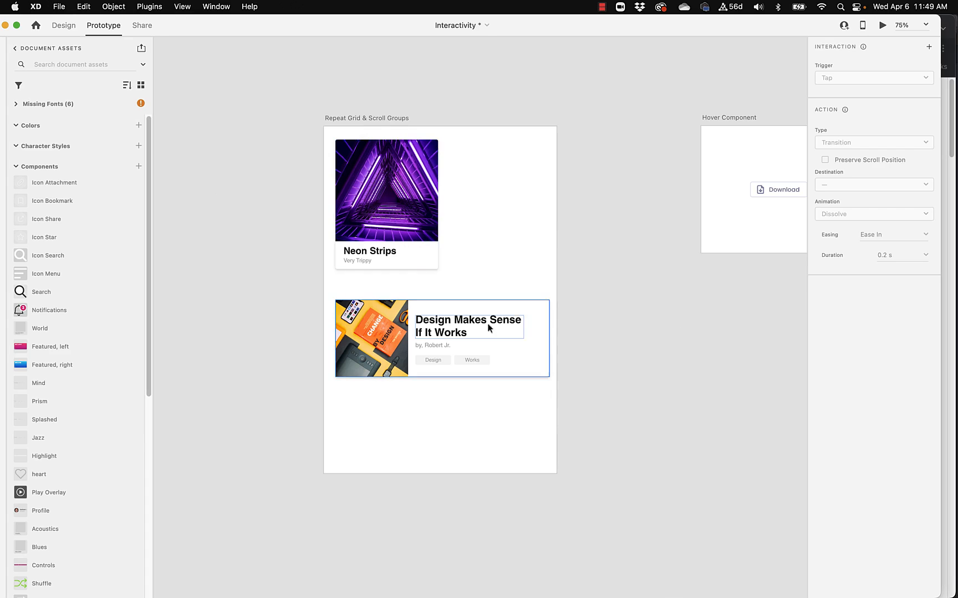
In Design mode, turn the Neon Strips card into a horizontal Repeat Grid of three cards, about 820 wide and 331 high
click(372, 164)
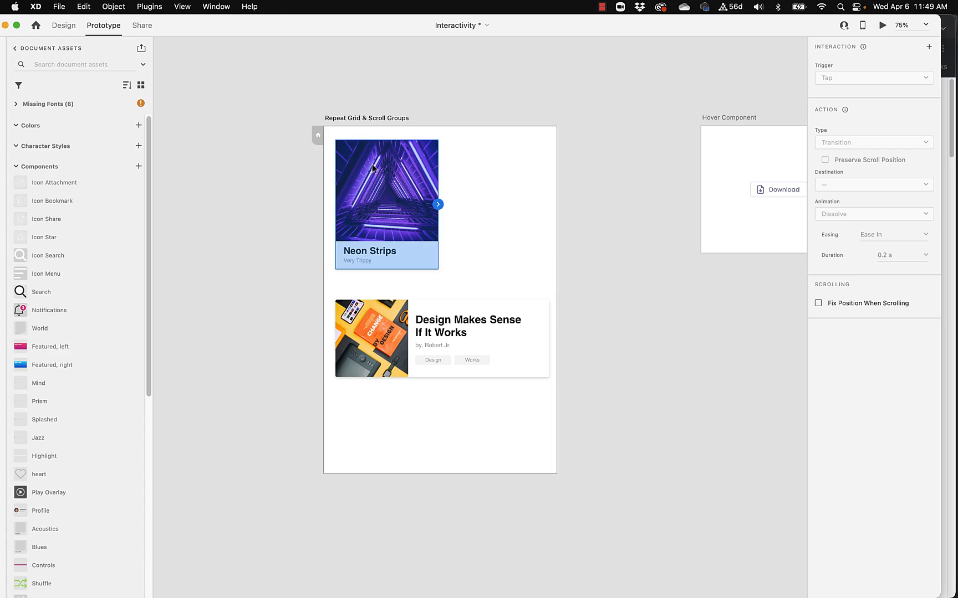
click(63, 25)
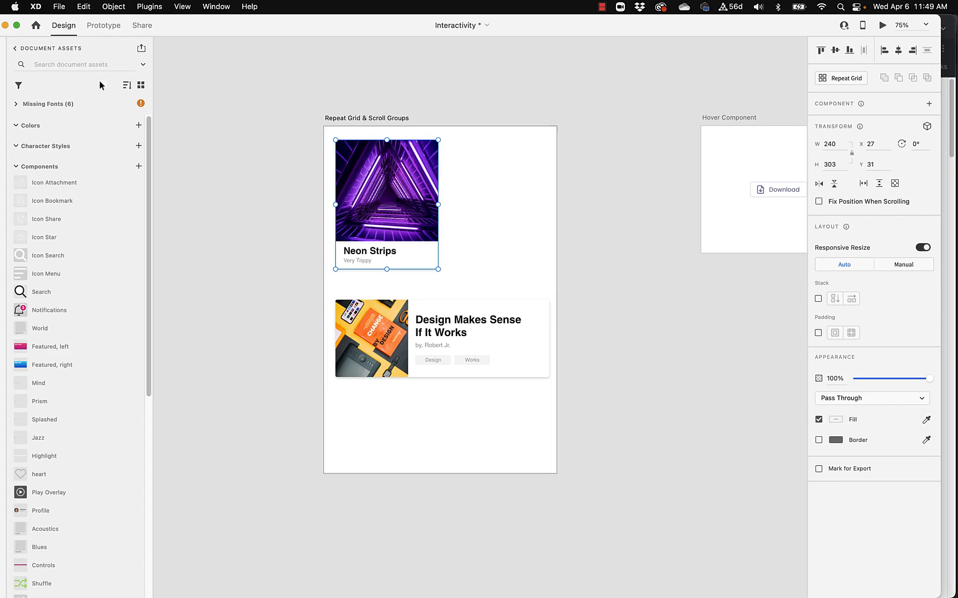
click(840, 81)
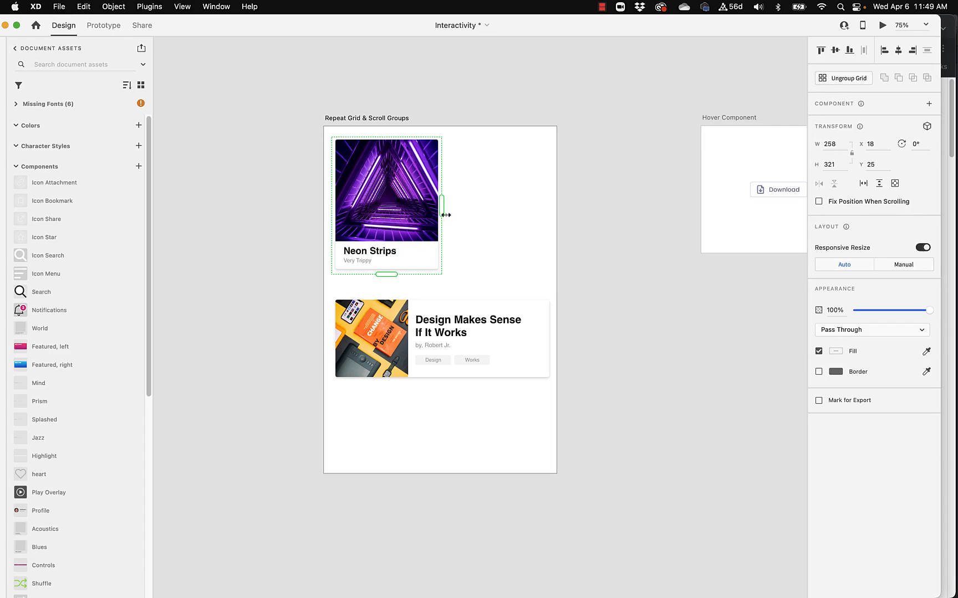
drag(439, 205, 681, 206)
mouse_move(507, 275)
mouse_down()
mouse_move(495, 394)
mouse_move(506, 278)
mouse_up()
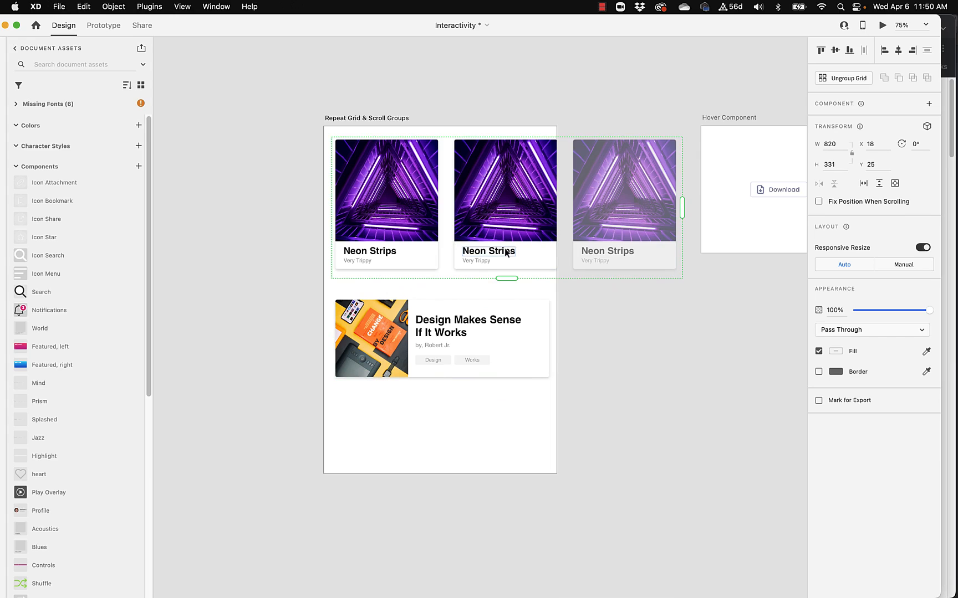
Adjust the gap between the repeated Neon Strips cards until the grid is about 882 wide
mouse_move(564, 195)
drag(564, 195, 548, 194)
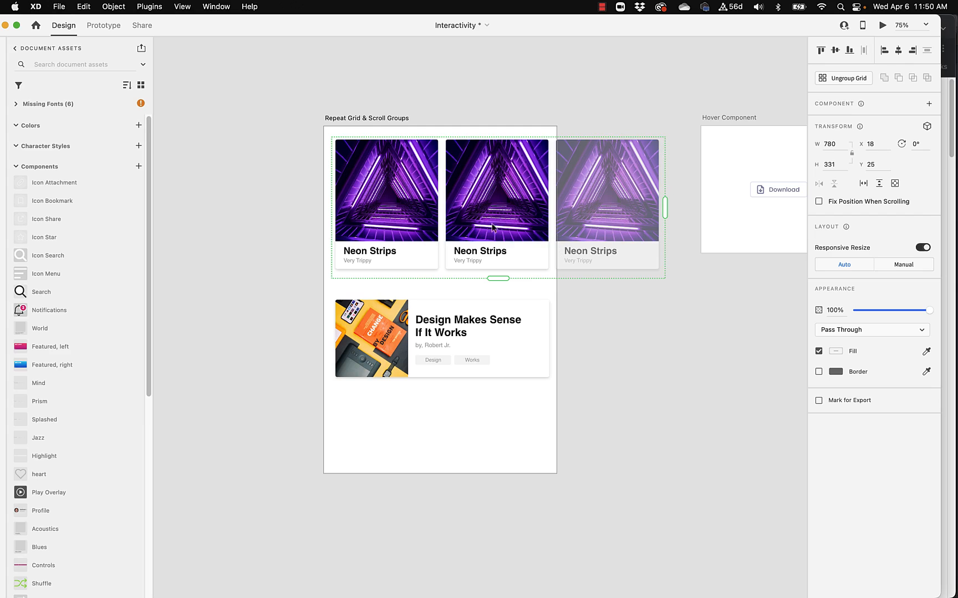
drag(552, 205, 595, 203)
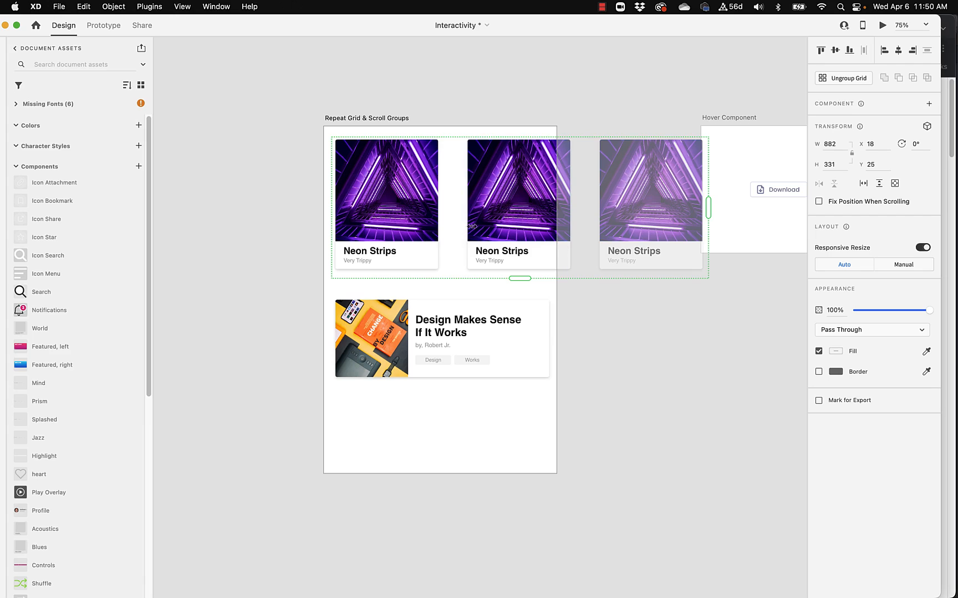
Change the second card's title in the repeat grid to "Jasdfjasdf"
double_click(507, 197)
double_click(507, 250)
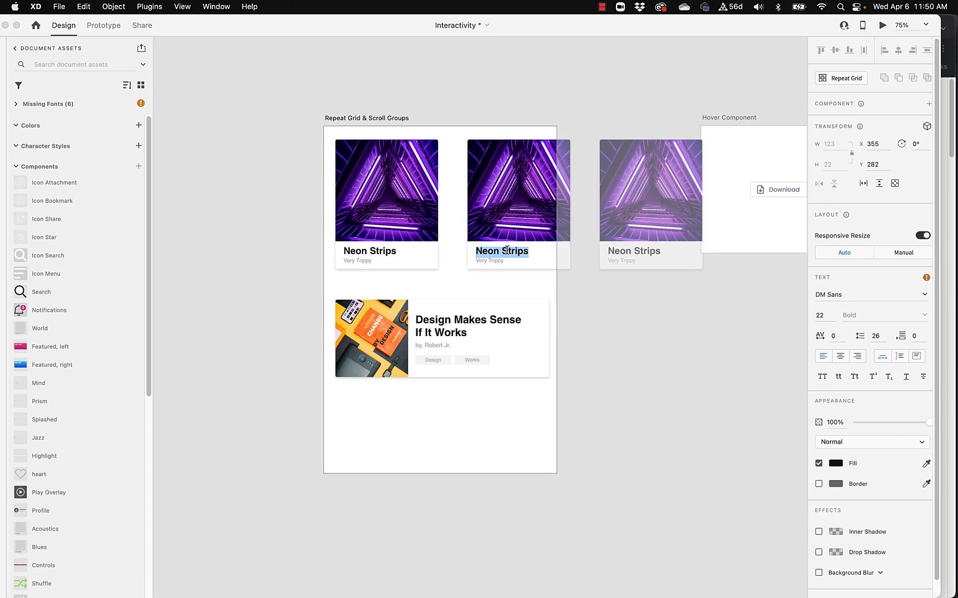
text(Jasdfjasdf)
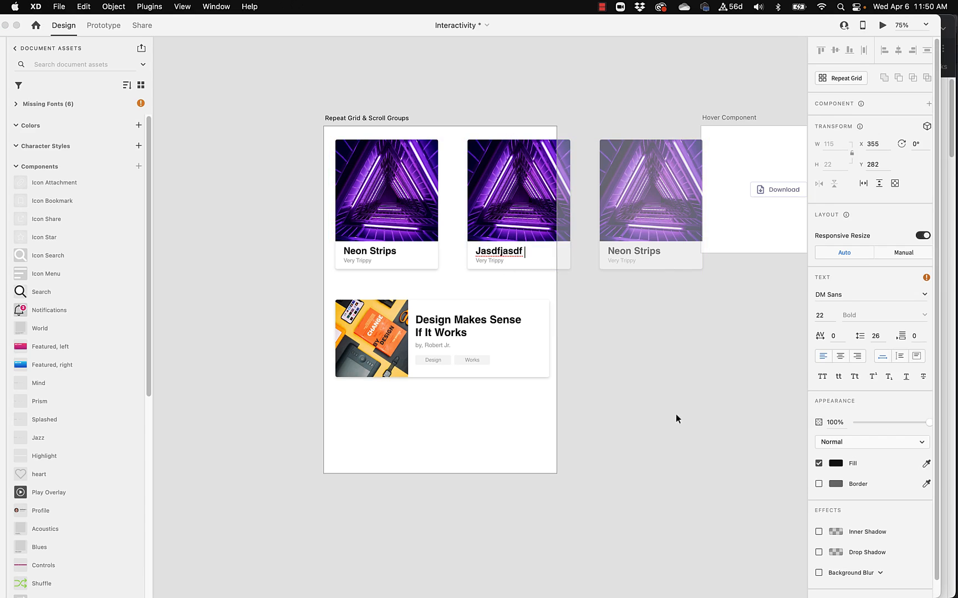
key(Escape)
click(513, 201)
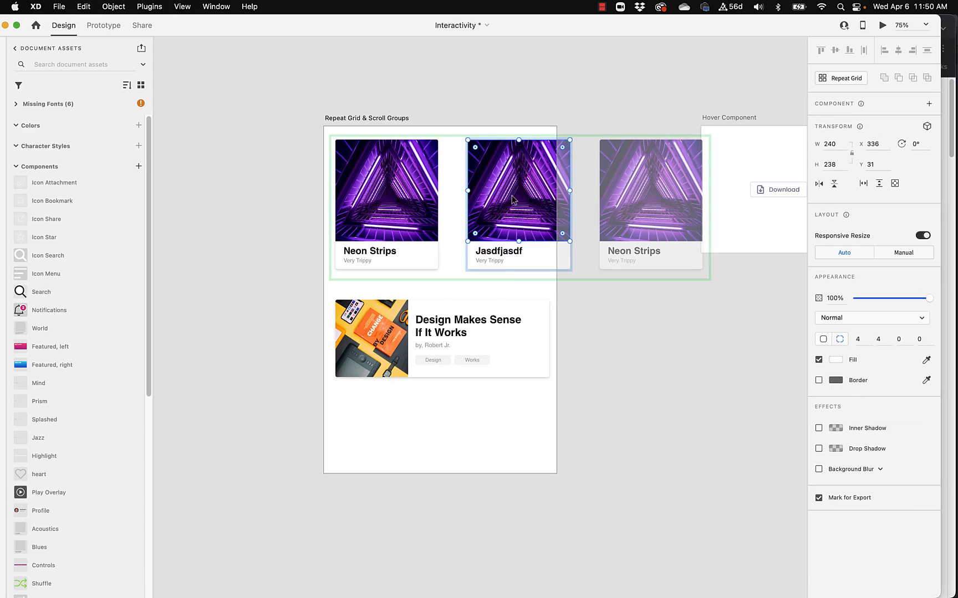
click(531, 77)
Preview the Repeat Grid & Scroll Groups artboard to check how the card row displays, and close the preview
click(412, 178)
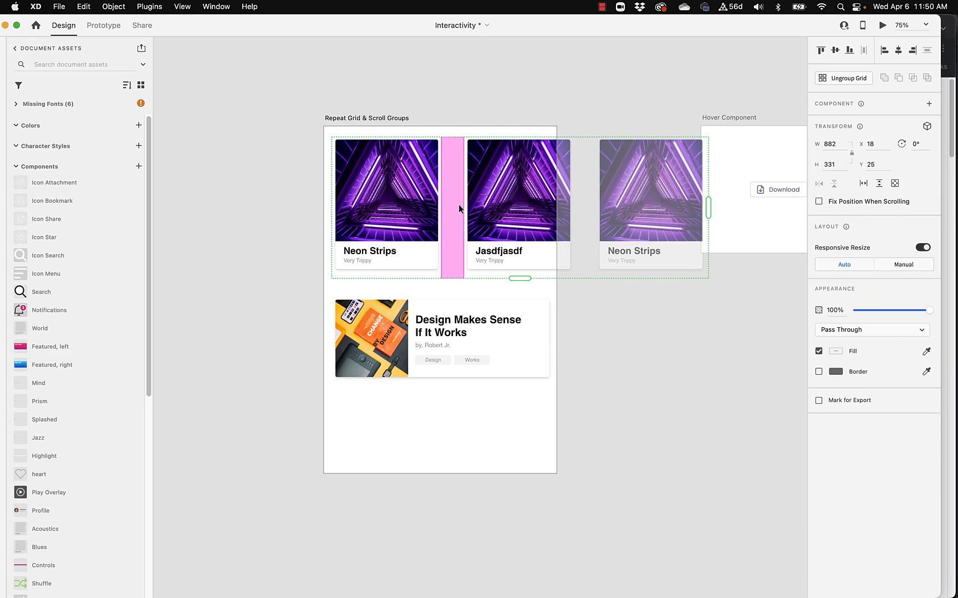
click(475, 85)
click(374, 119)
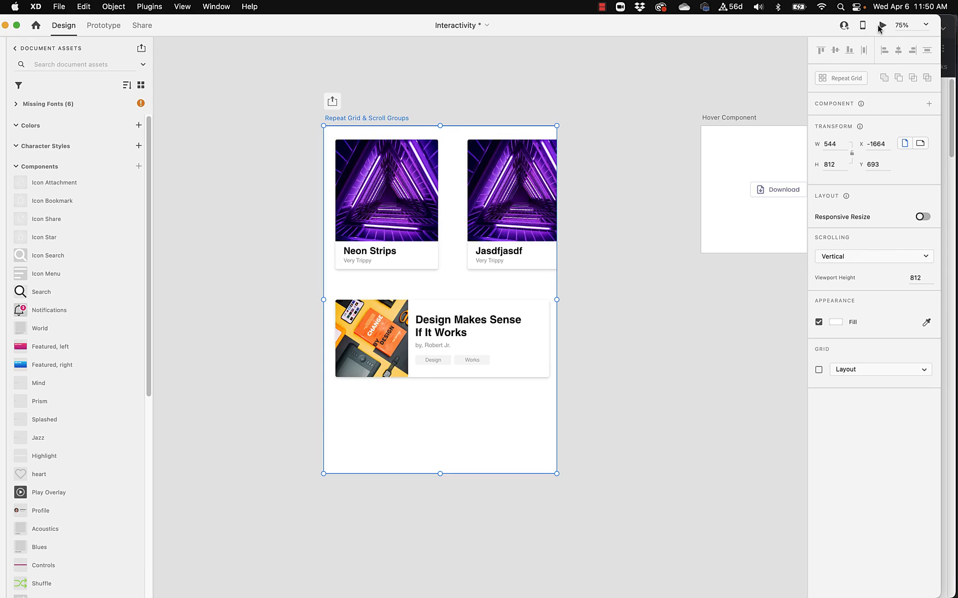
click(881, 25)
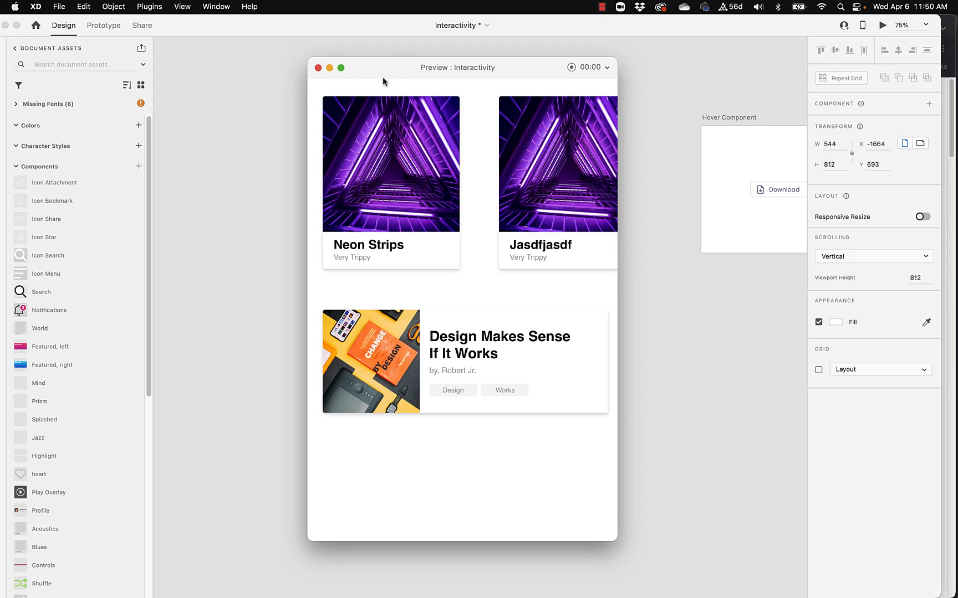
click(317, 67)
click(567, 110)
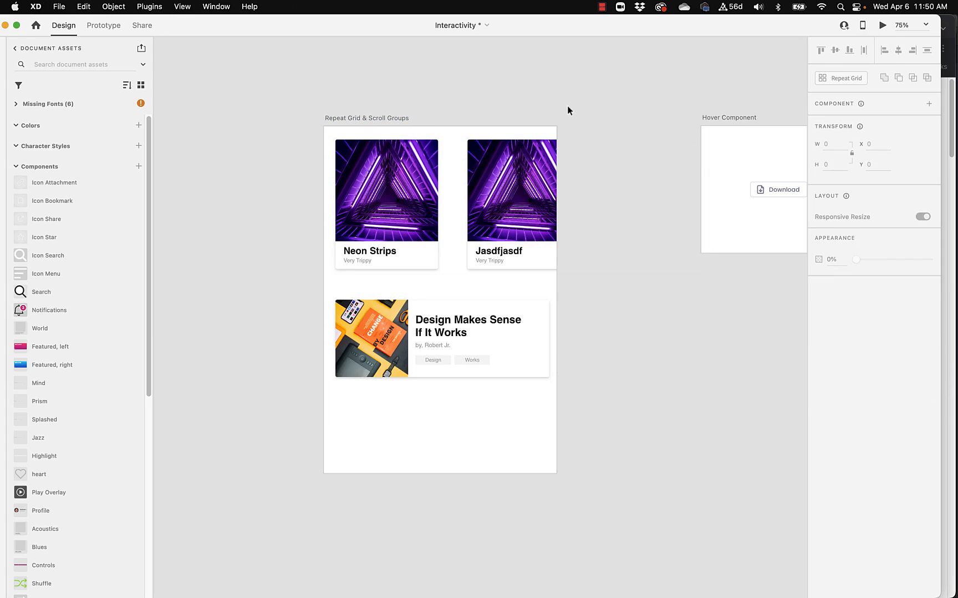
Make the card row a horizontal scroll group whose viewport starts at X 0 and is about 444 wide
click(520, 190)
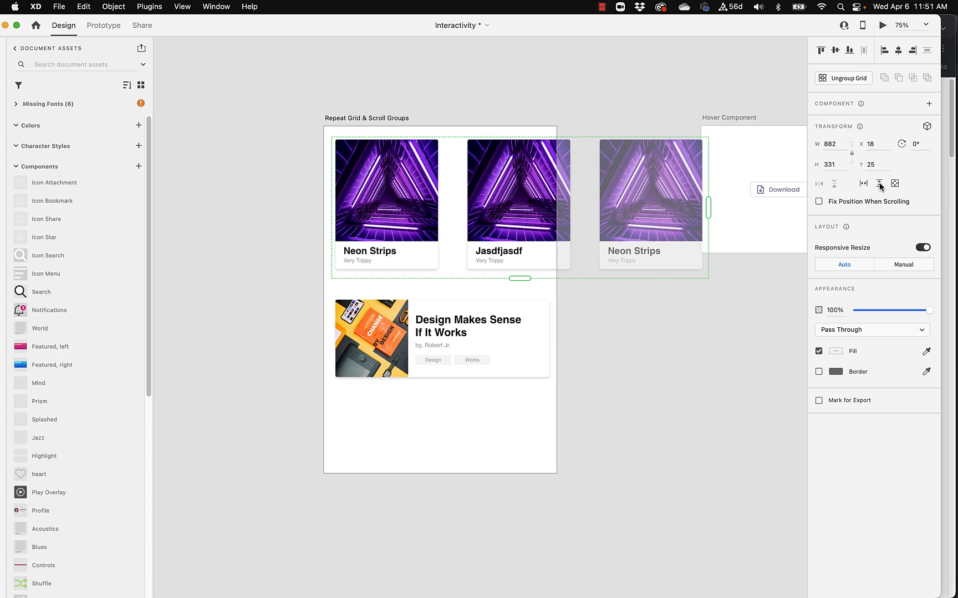
click(863, 185)
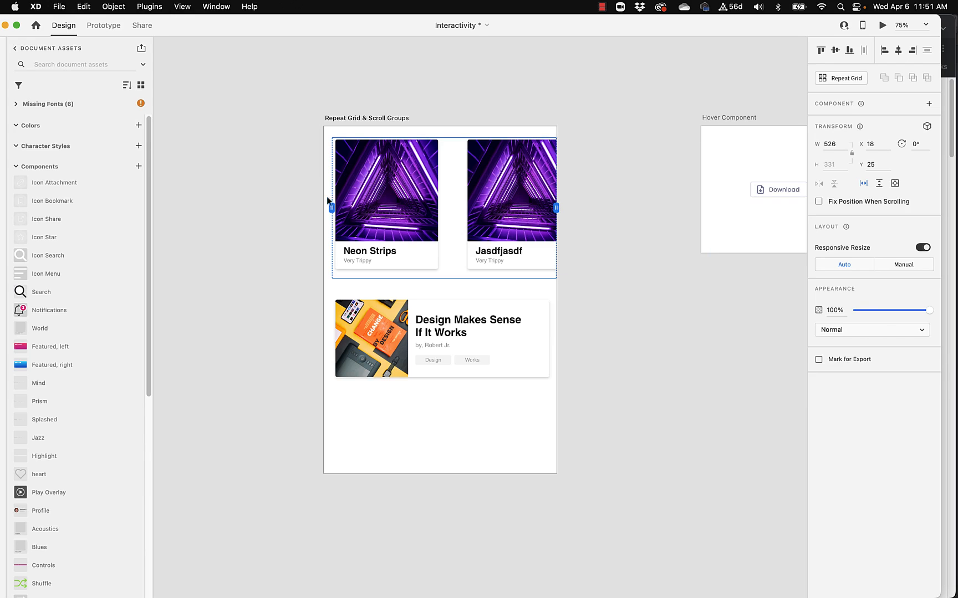
drag(331, 207, 324, 208)
drag(562, 211, 519, 210)
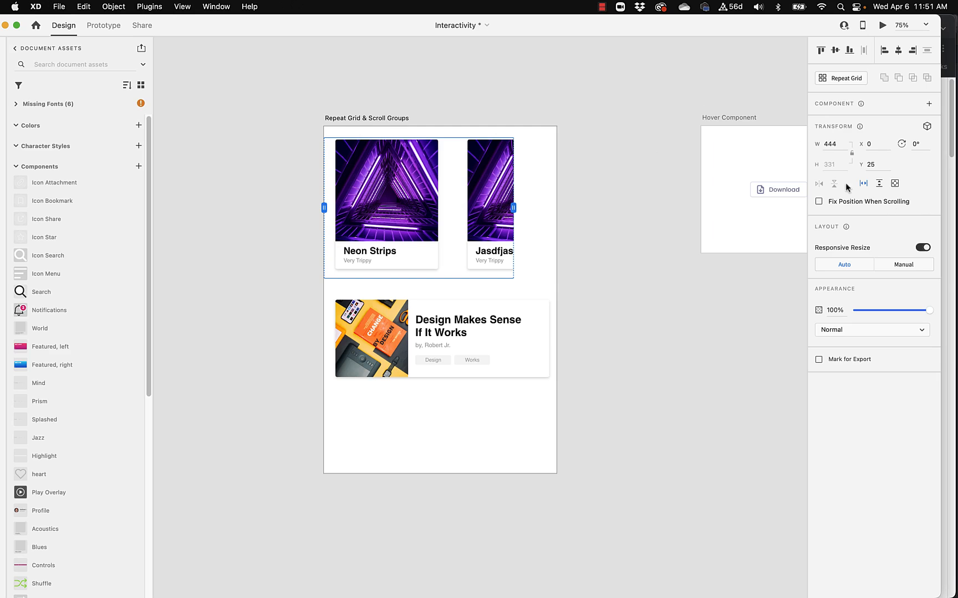
Preview the artboard, swipe the card row back and forth to test its horizontal scrolling, and close the preview
click(882, 26)
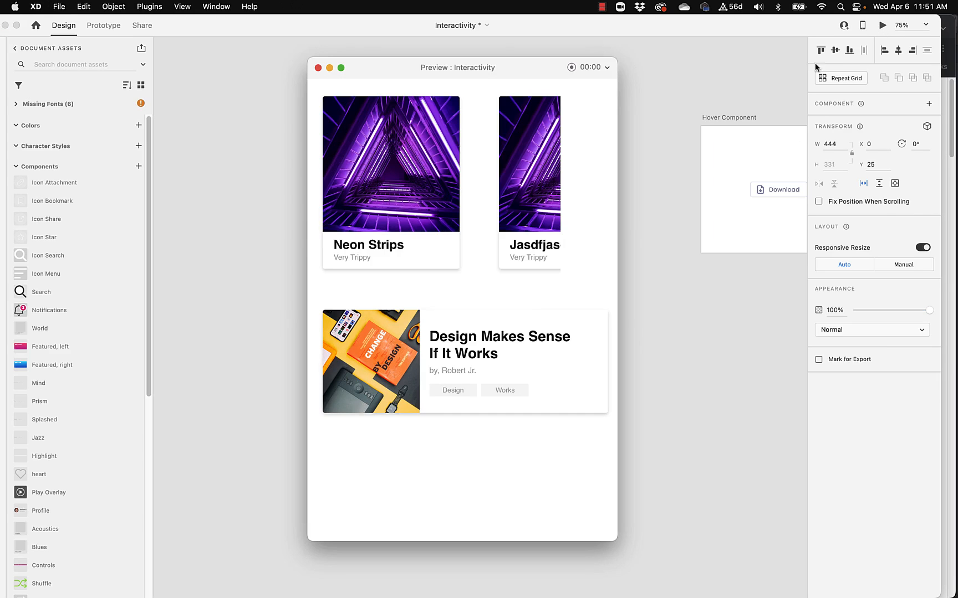
scroll(438, 187, left, 5)
drag(418, 188, 560, 192)
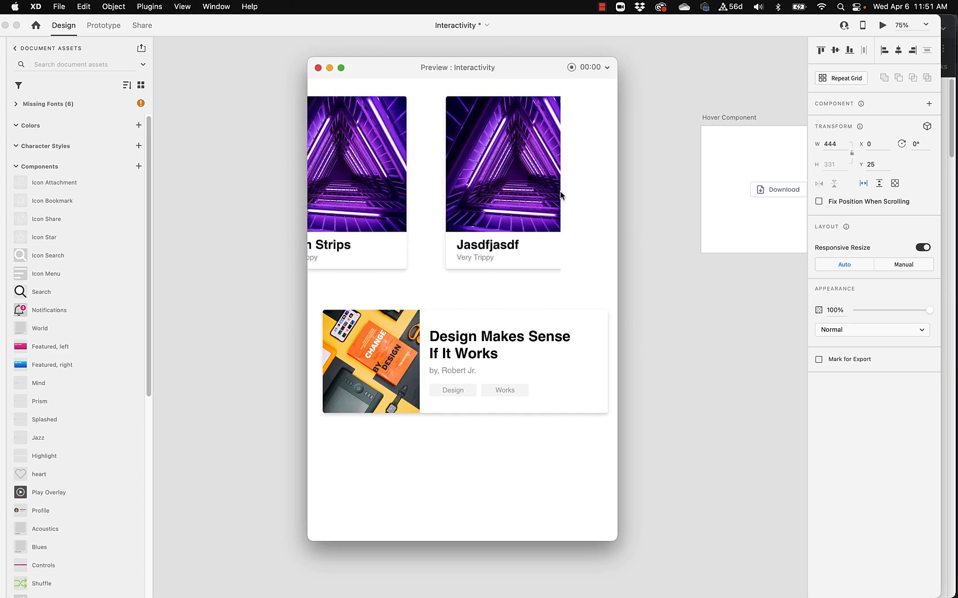
drag(492, 189, 342, 186)
drag(402, 189, 360, 182)
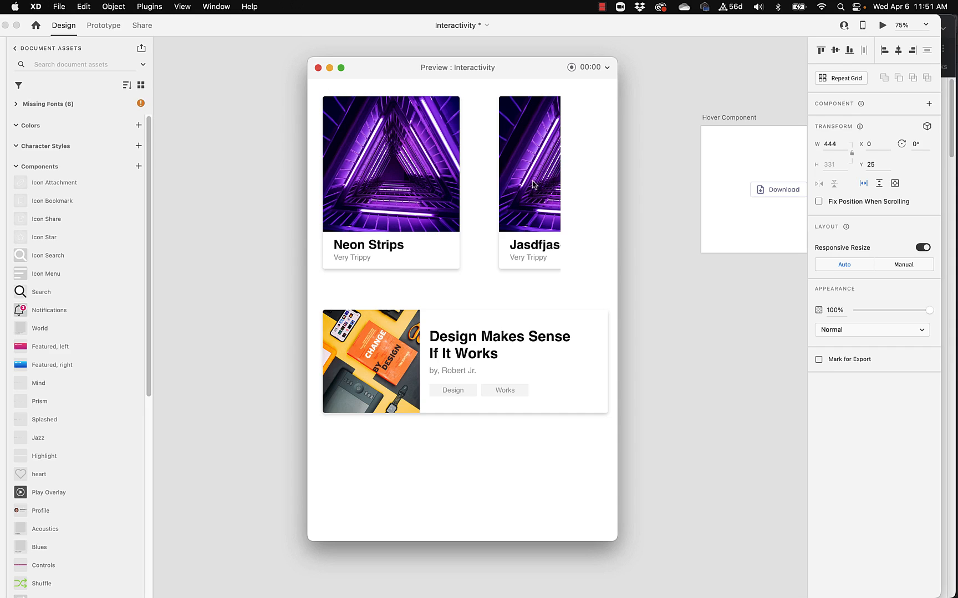
drag(535, 185, 416, 188)
drag(518, 193, 369, 191)
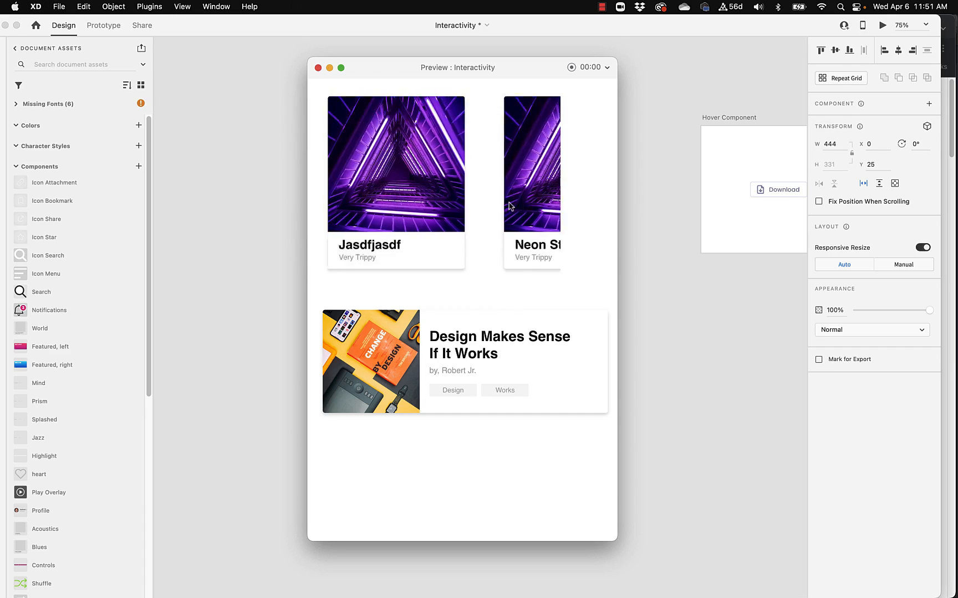
drag(530, 205, 428, 208)
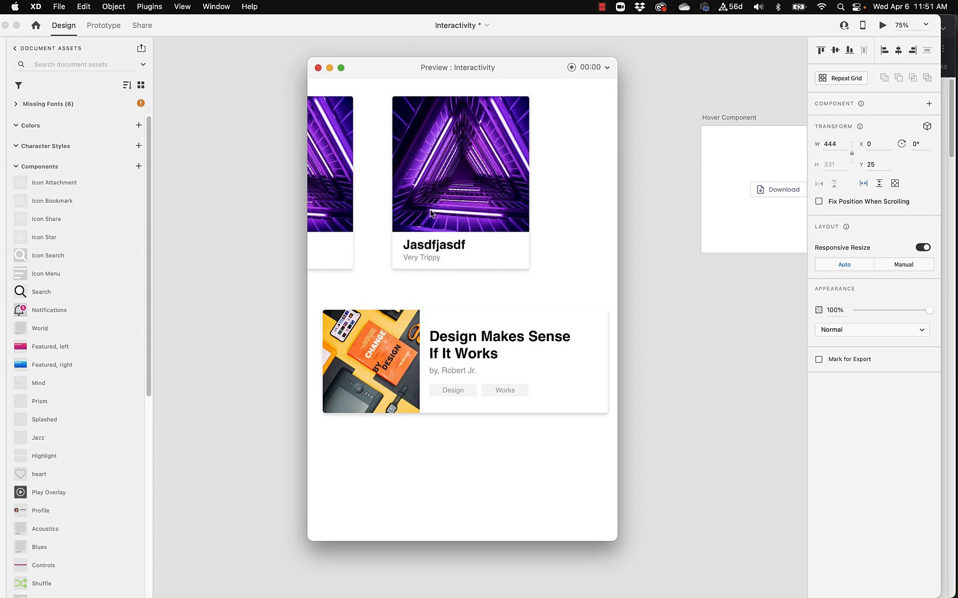
drag(490, 206, 401, 209)
drag(502, 199, 664, 181)
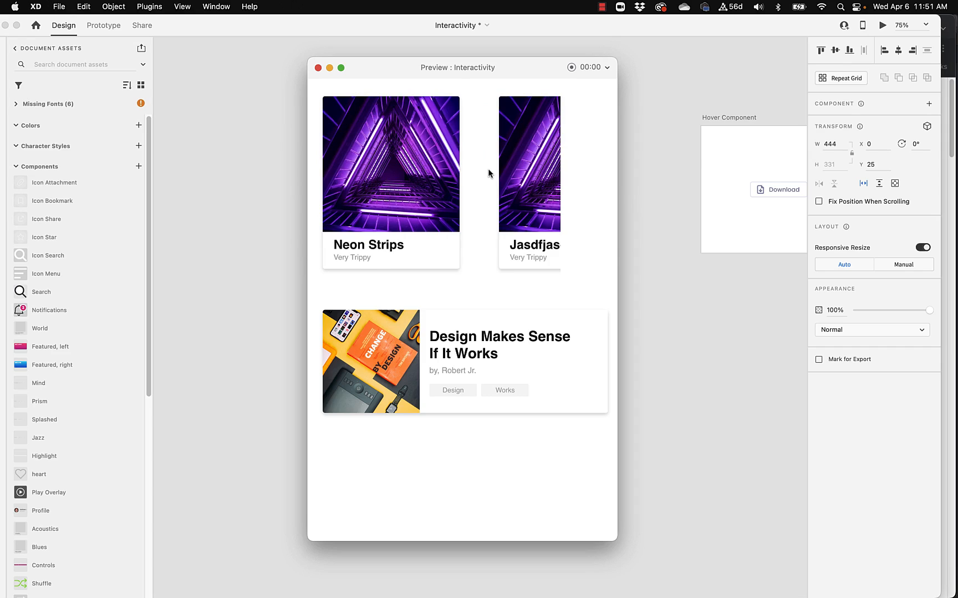
click(317, 67)
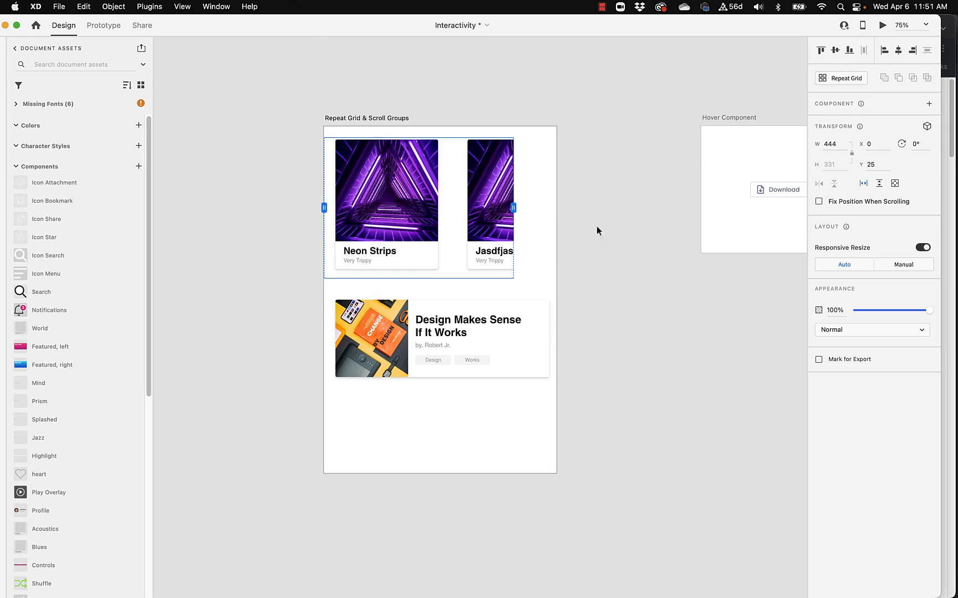
click(708, 317)
Turn the "Design Makes Sense If It Works" card into a vertical Repeat Grid of four, tightening the gaps to about 816 total height
scroll(610, 311, down, 1)
click(521, 307)
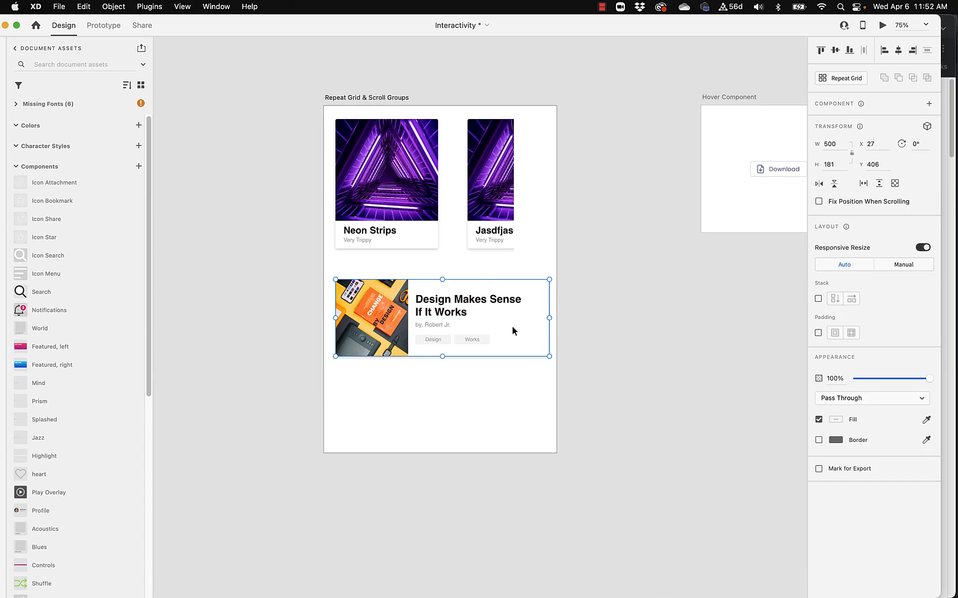
drag(511, 331, 510, 372)
key(super+z)
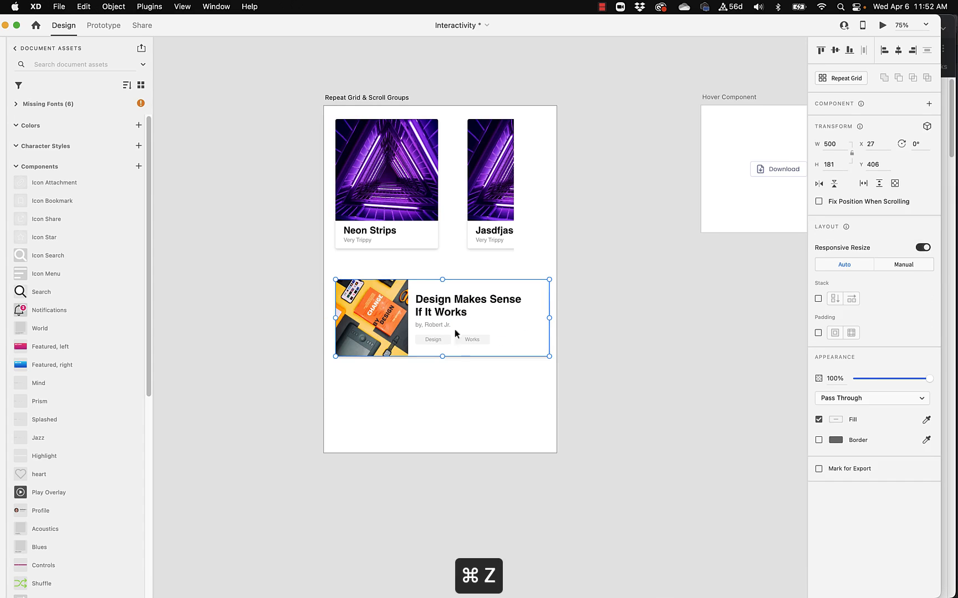
click(838, 79)
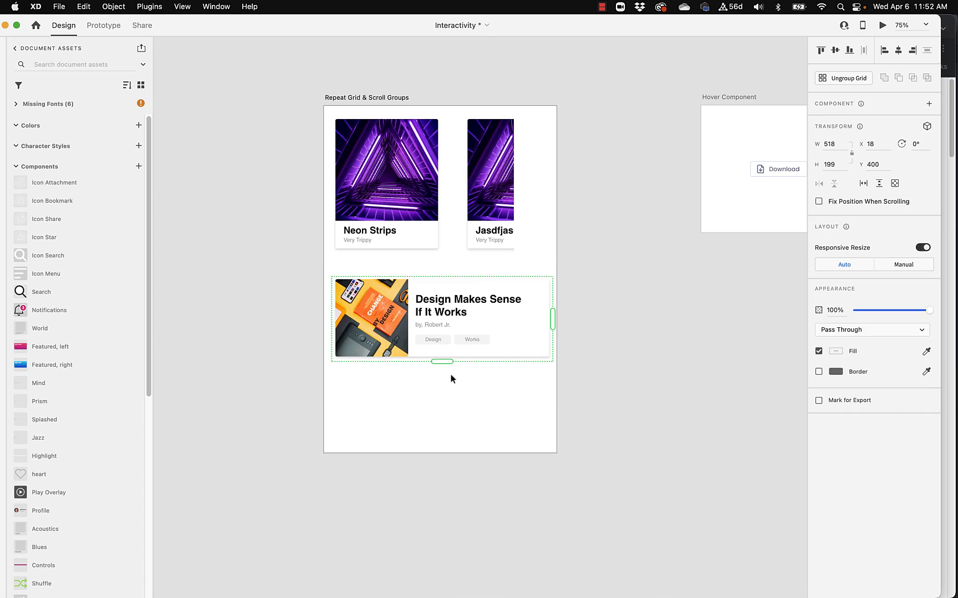
drag(442, 361, 421, 522)
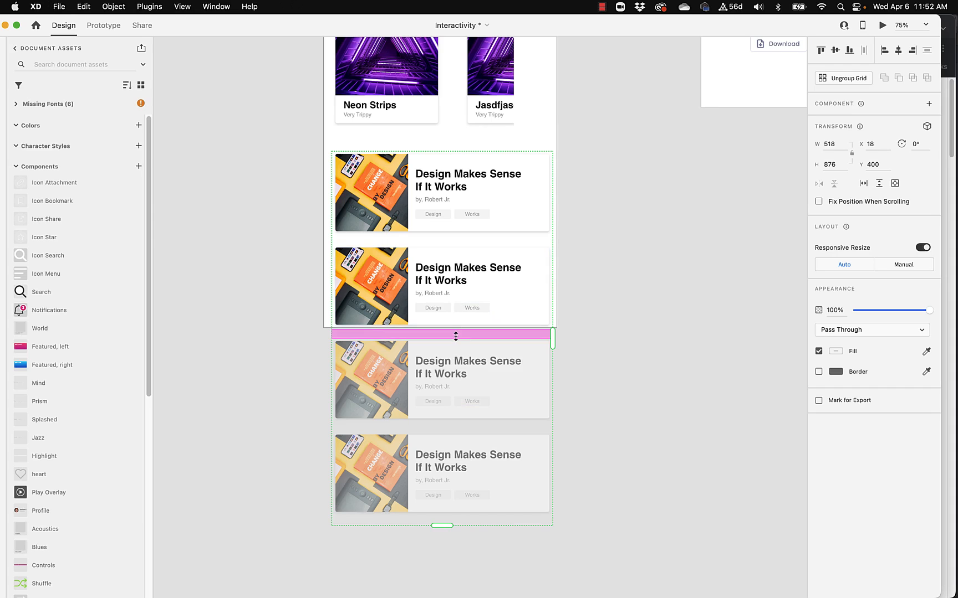
drag(455, 336, 453, 320)
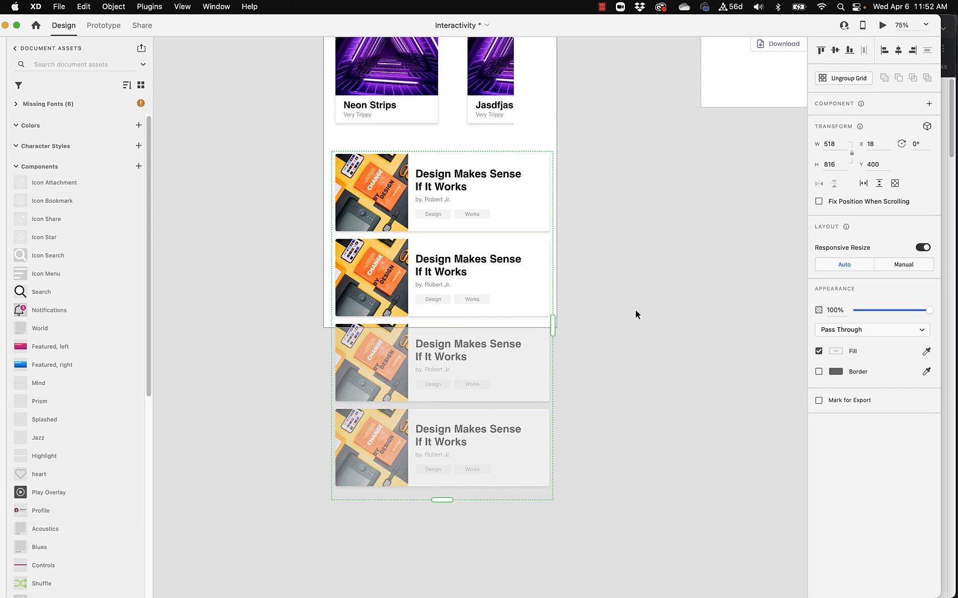
Make the article card grid a vertical scroll group with its viewport's top edge at about Y 391 and a height of about 421
scroll(620, 272, up, 4)
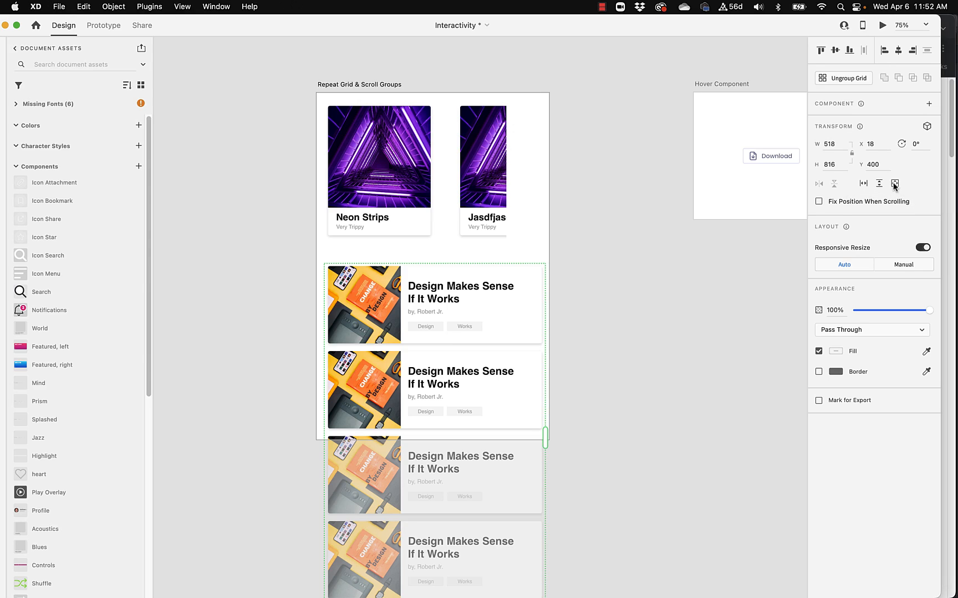
click(879, 183)
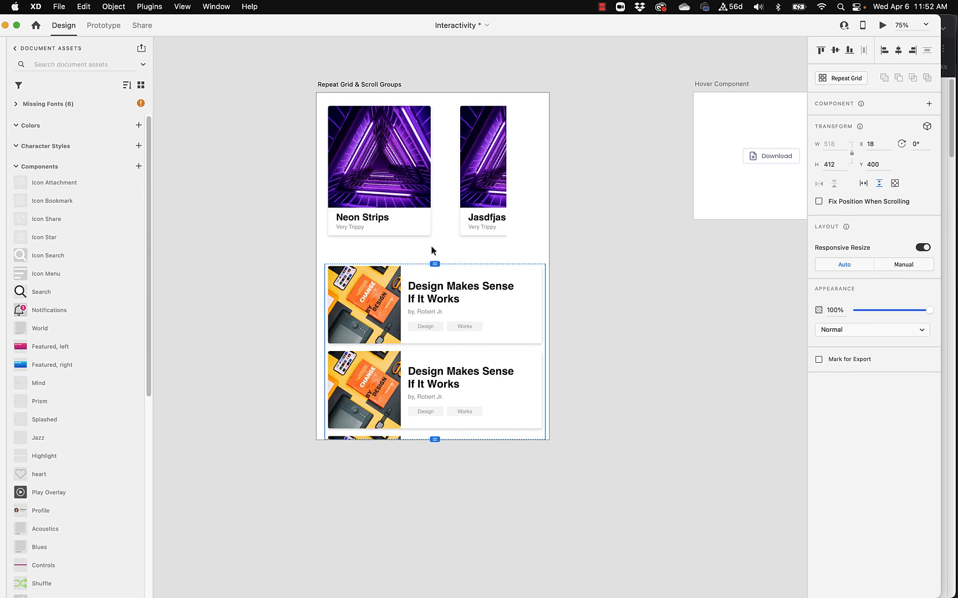
drag(434, 265, 434, 260)
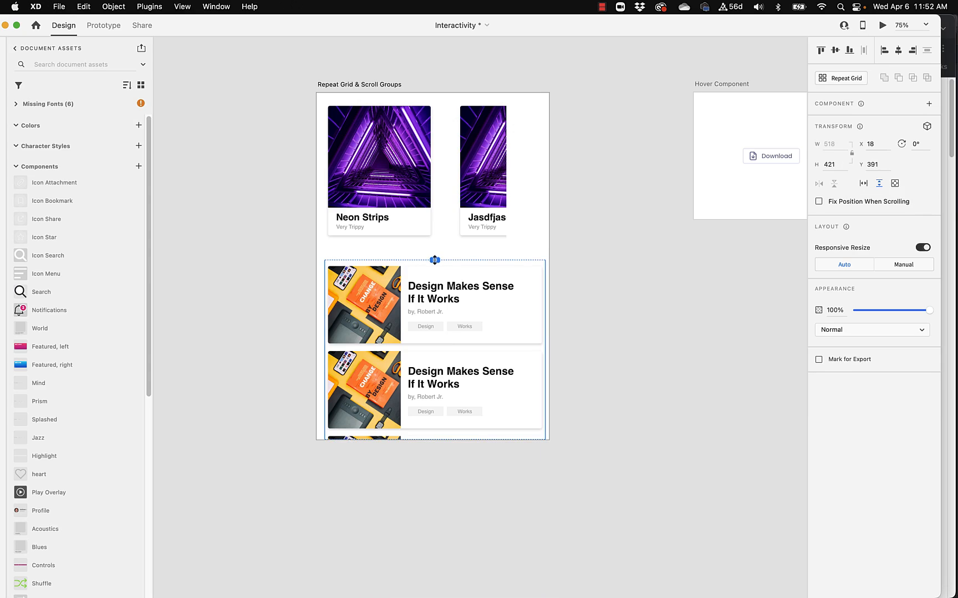
Preview the artboard and scroll the article list up and down to test its vertical scrolling
click(881, 25)
scroll(432, 460, down, 5)
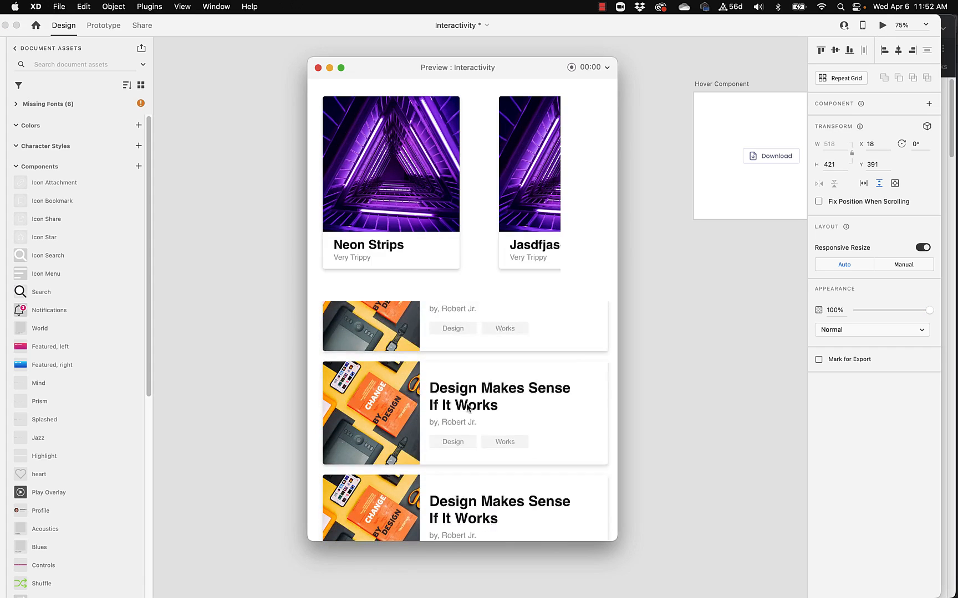
scroll(482, 467, up, 5)
scroll(482, 468, down, 4)
scroll(502, 349, up, 4)
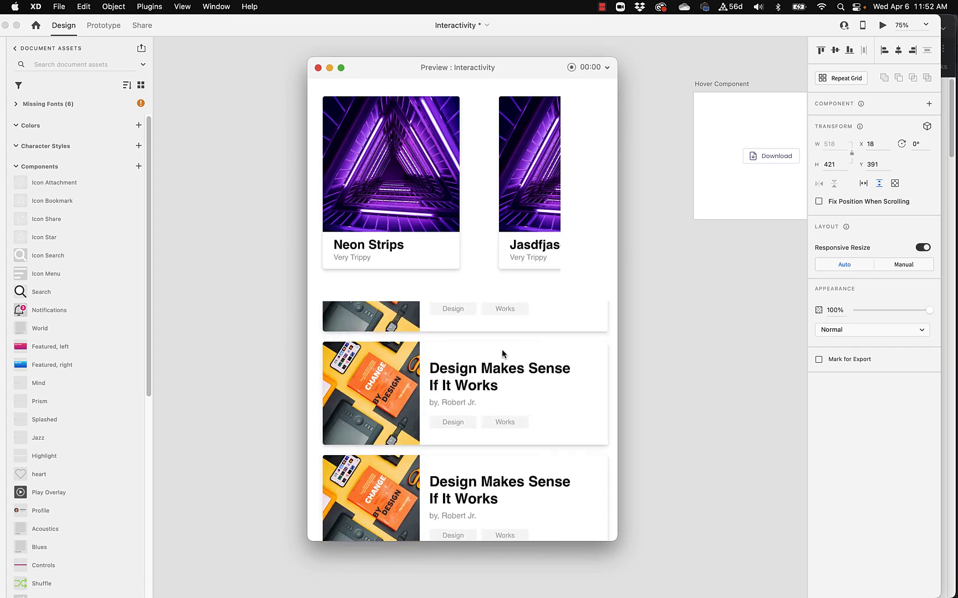
Scroll the article list to its end and back in the preview to recheck the vertical scroll group, and close the preview
scroll(496, 419, up, 2)
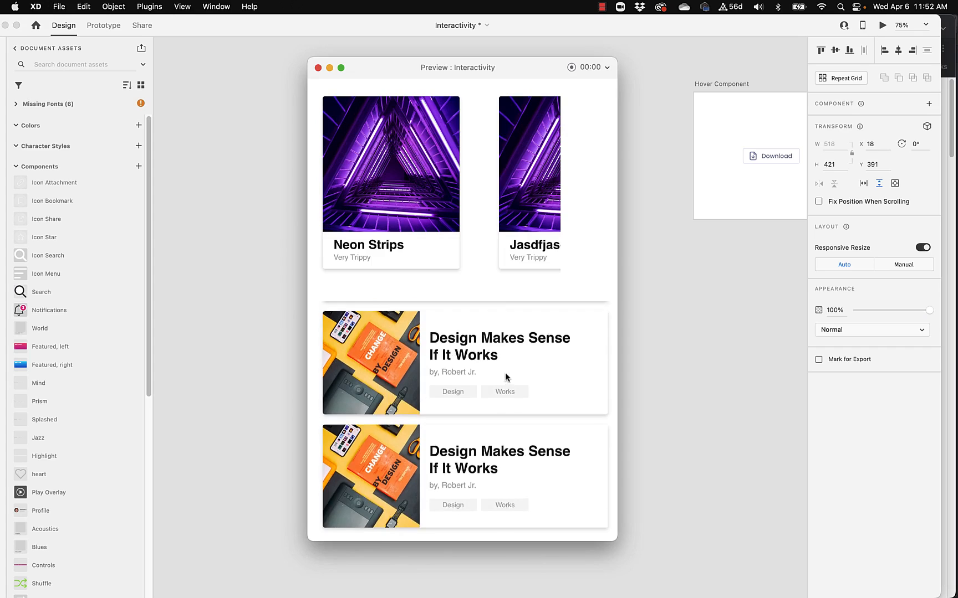
scroll(508, 416, down, 2)
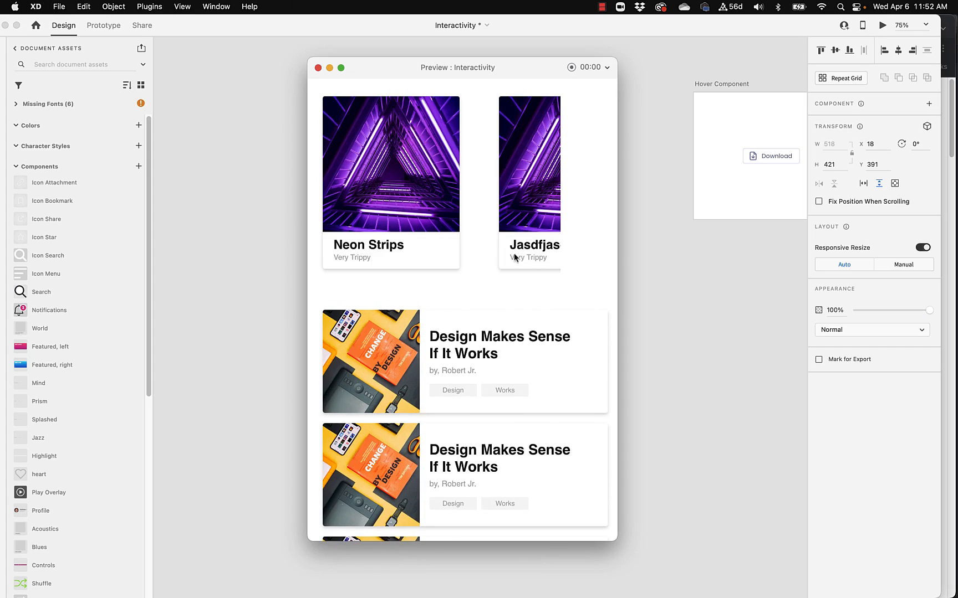
click(317, 67)
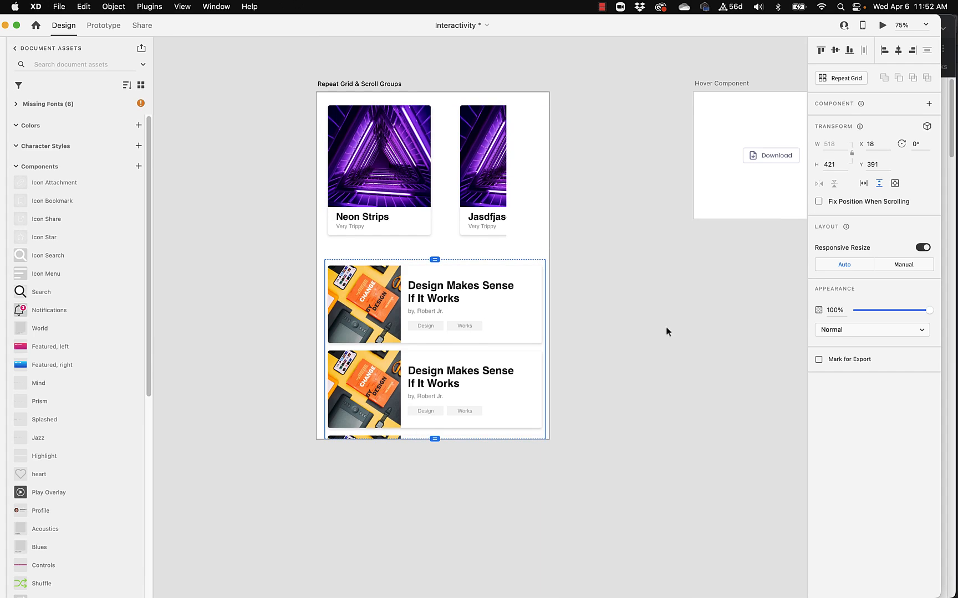
scroll(439, 369, left, 10)
scroll(439, 368, left, 5)
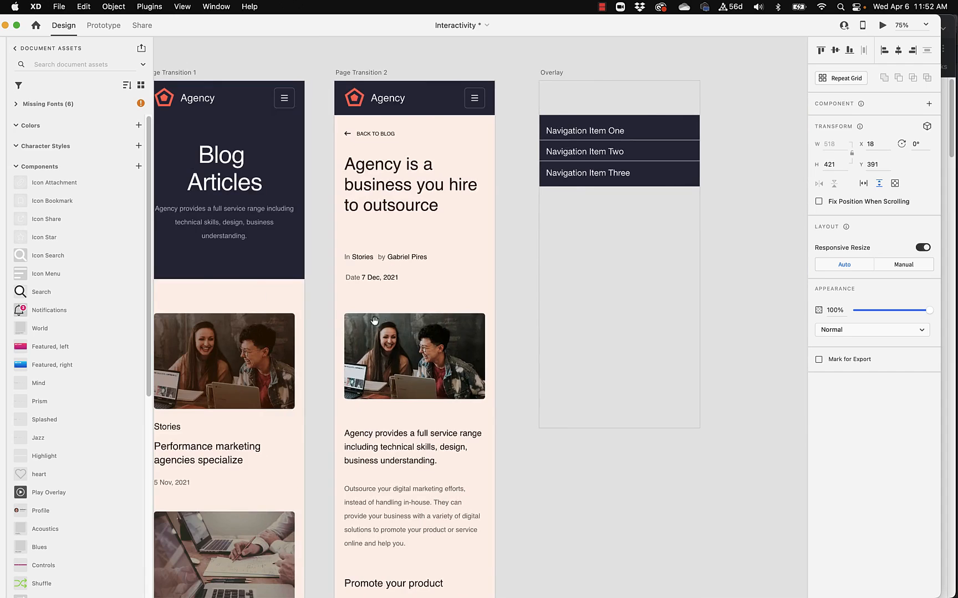
scroll(406, 337, right, 15)
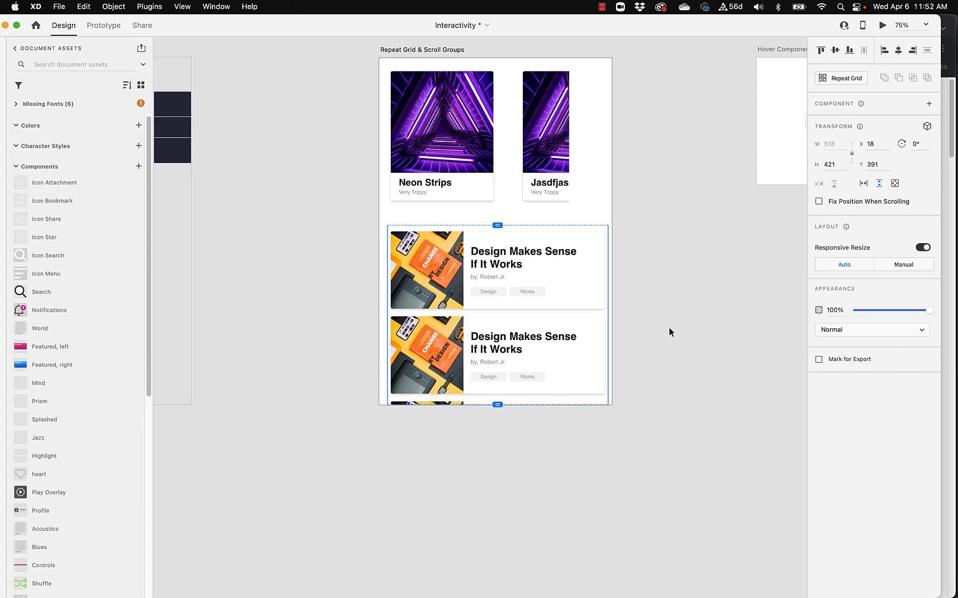
scroll(636, 335, up, 2)
scroll(637, 335, right, 2)
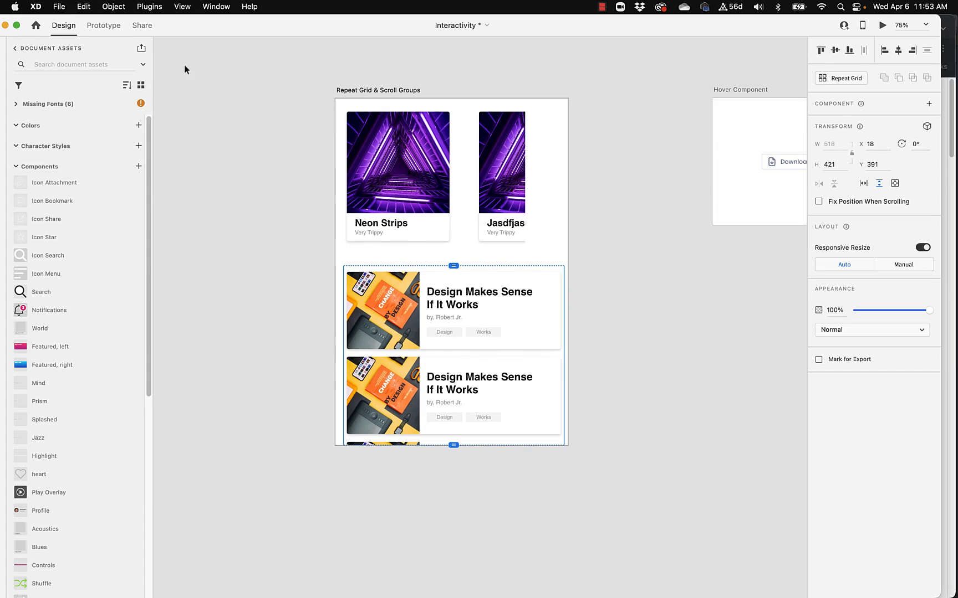